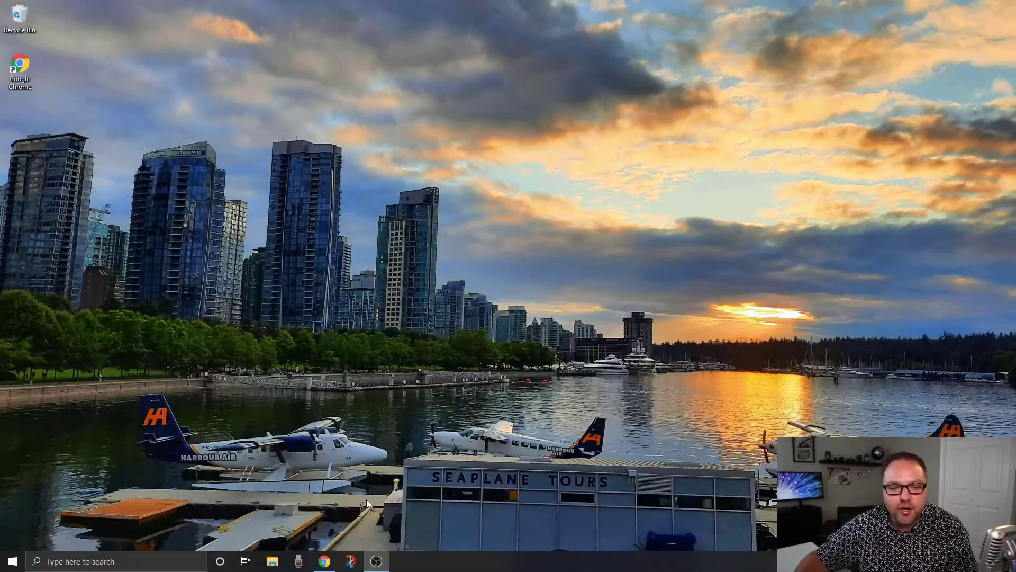
Bring up Gmail in Chrome and go from the quick settings gear to the full Settings page
{"action": "left_click", "coordinate": [328, 565]}
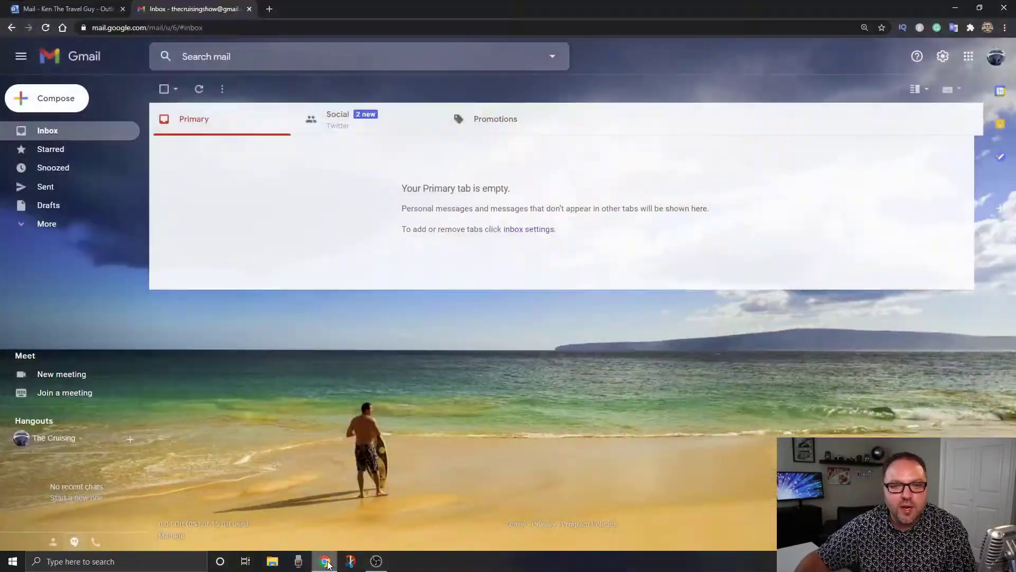
{"action": "left_click", "coordinate": [945, 58]}
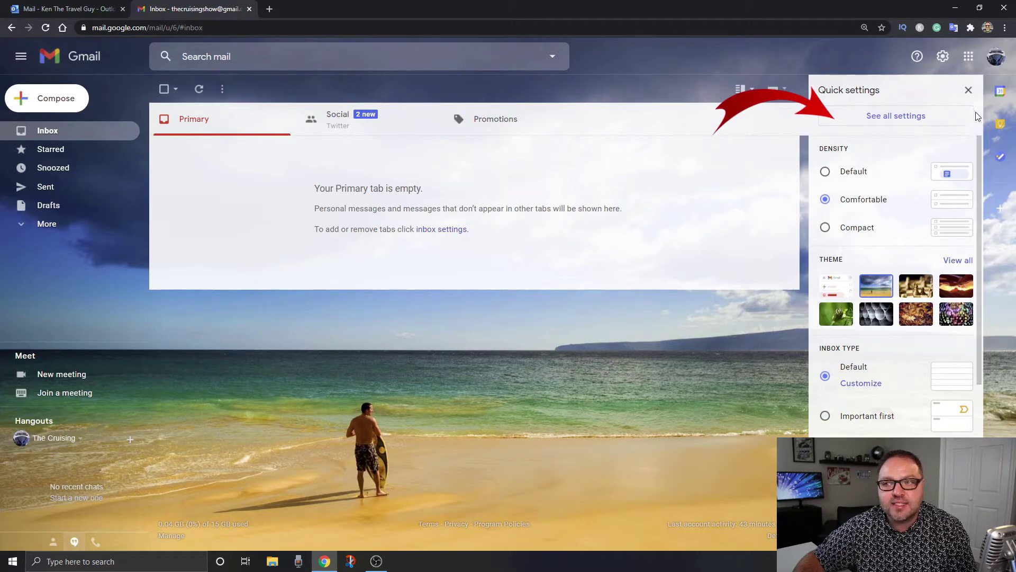
{"action": "left_click", "coordinate": [937, 123]}
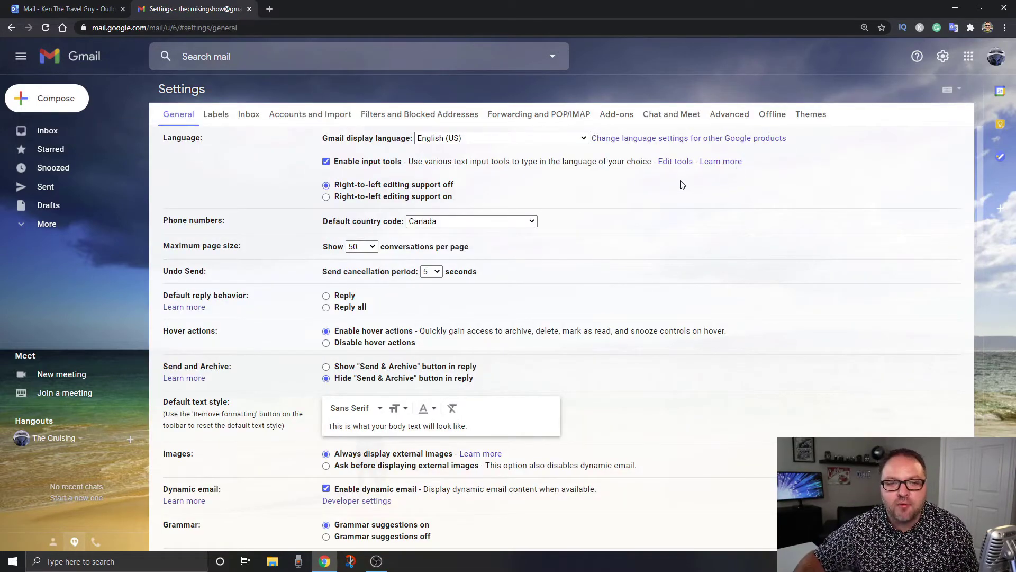
Look through the Labels and Inbox tabs, then scroll General down to the Vacation responder section
{"action": "left_click", "coordinate": [213, 118]}
{"action": "left_click", "coordinate": [257, 117]}
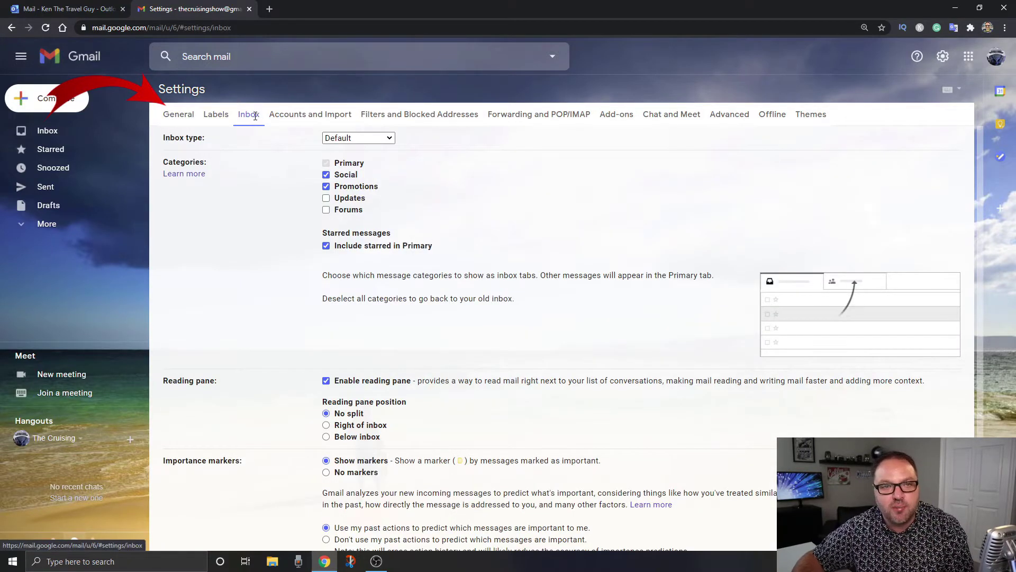
{"action": "left_click", "coordinate": [185, 114]}
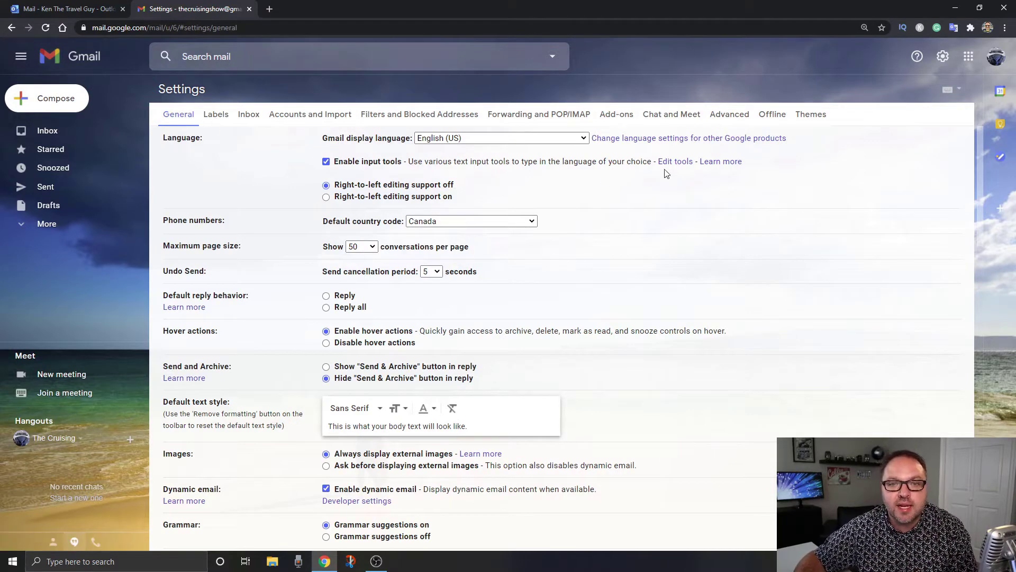
{"action": "scroll", "coordinate": [658, 182], "scroll_direction": "down", "scroll_amount": 7}
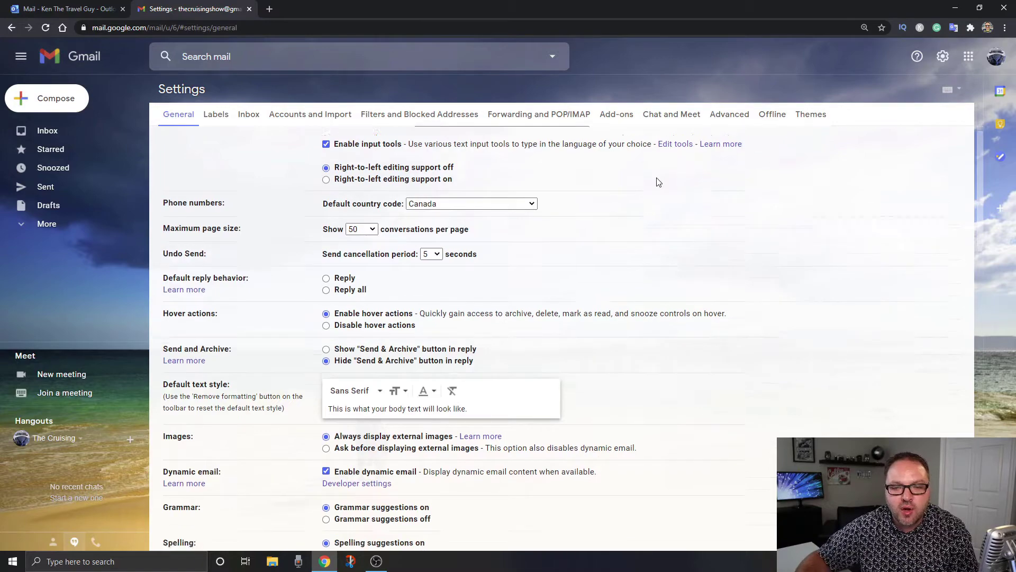
{"action": "scroll", "coordinate": [658, 182], "scroll_direction": "down", "scroll_amount": 12}
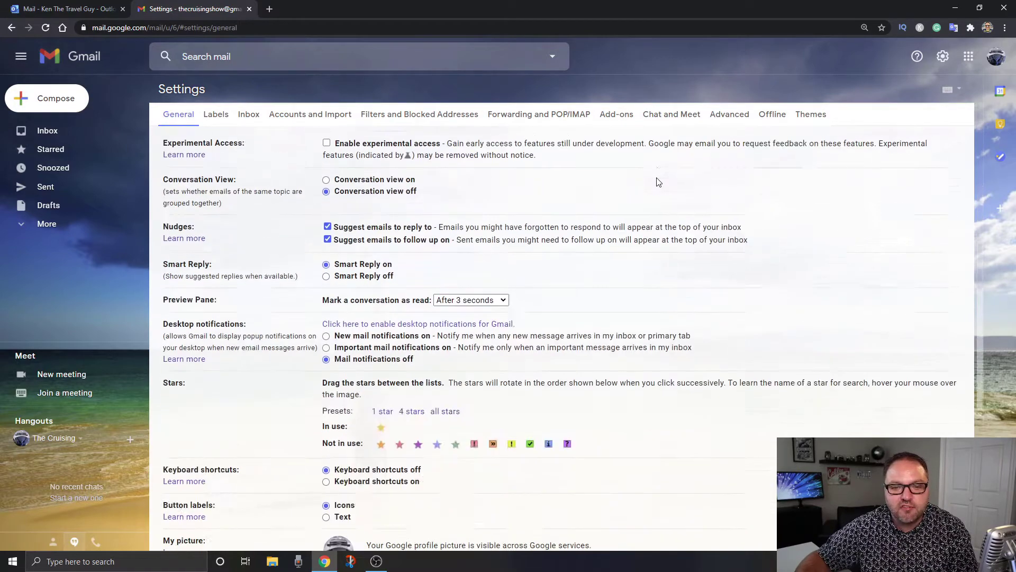
{"action": "scroll", "coordinate": [658, 182], "scroll_direction": "down", "scroll_amount": 2}
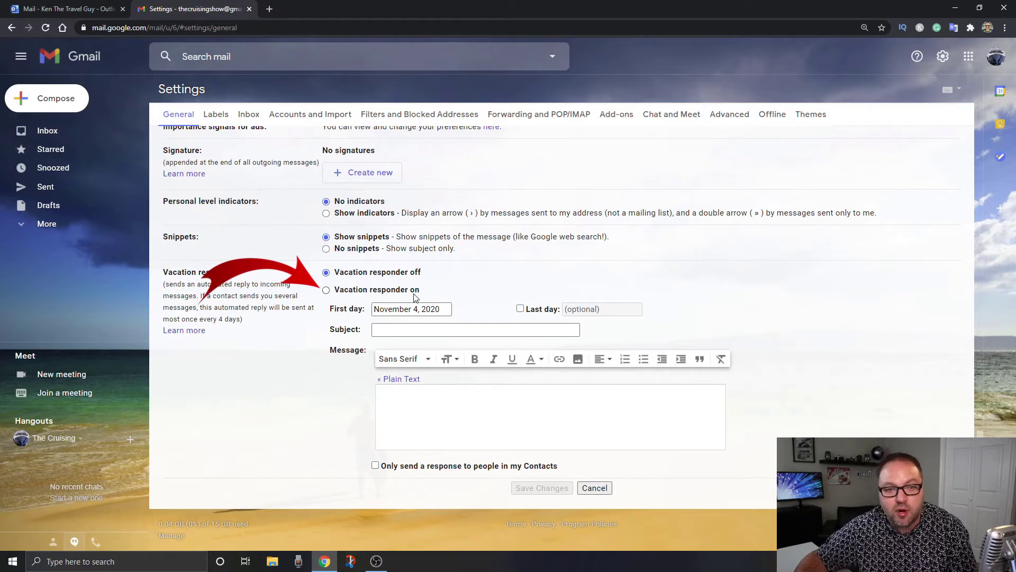
Turn the vacation responder on, keeping first day November 4 and setting last day November 7, 2020
{"action": "left_click", "coordinate": [326, 291]}
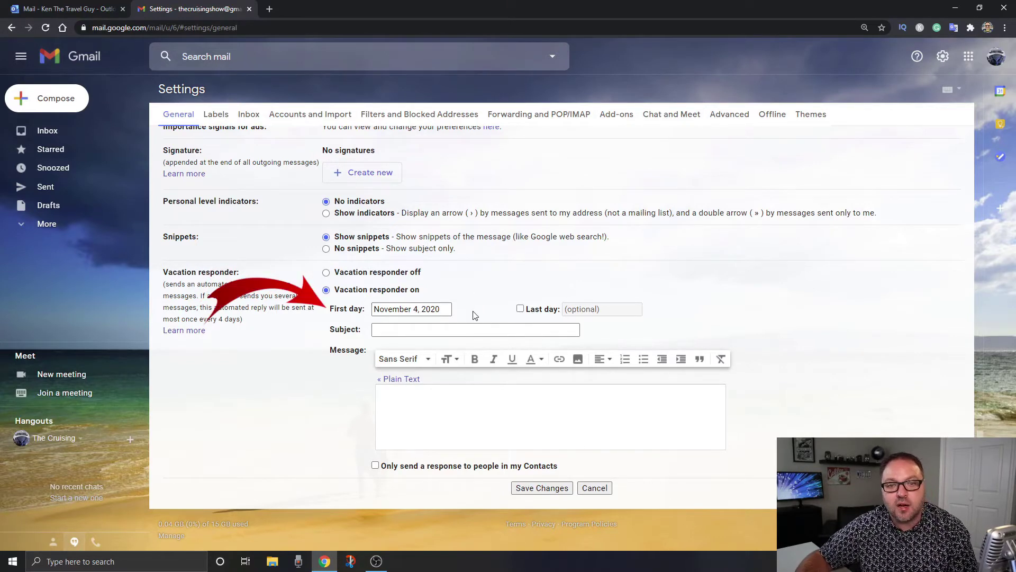
{"action": "left_click", "coordinate": [444, 309]}
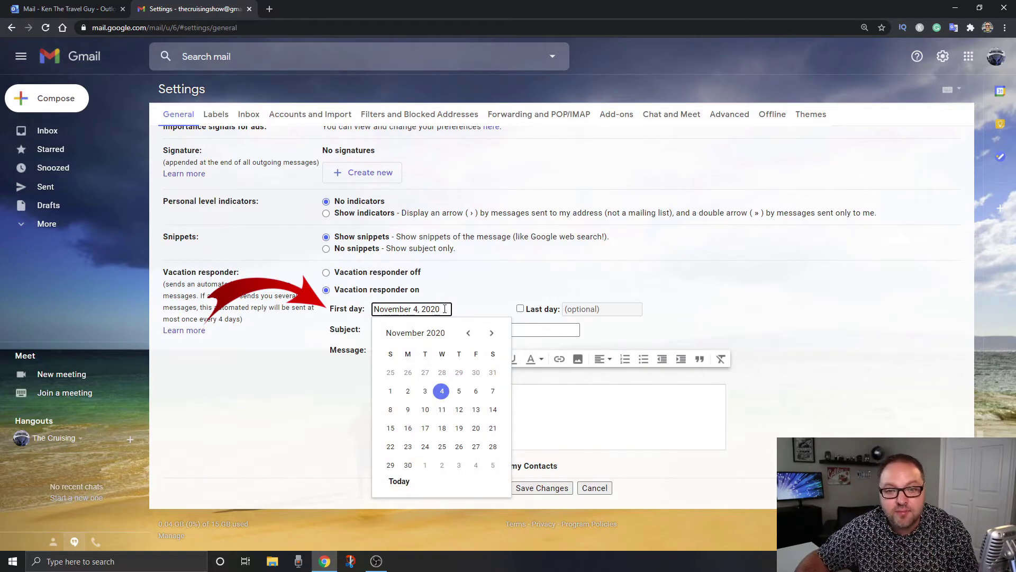
{"action": "left_click", "coordinate": [442, 391]}
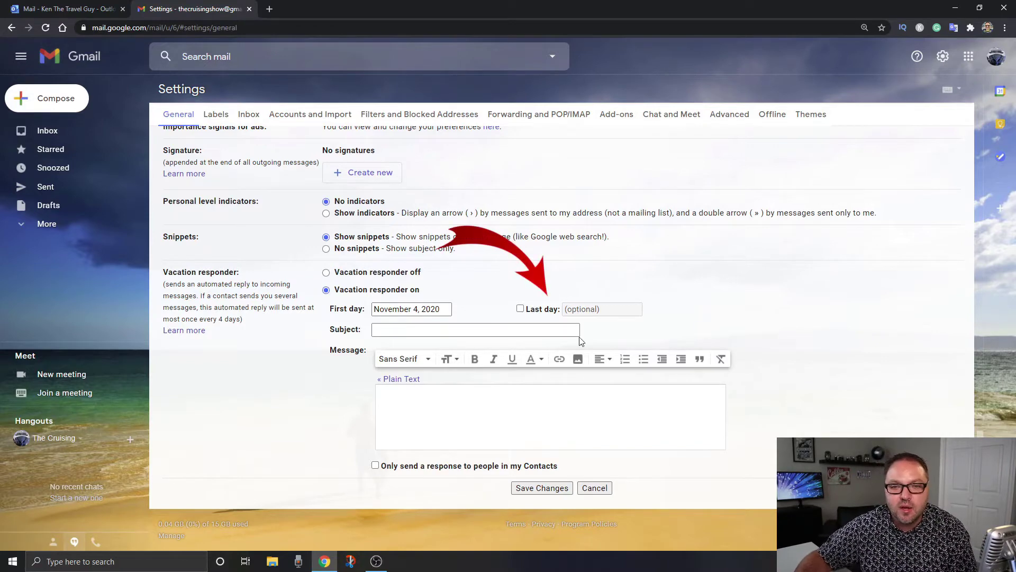
{"action": "left_click", "coordinate": [520, 308]}
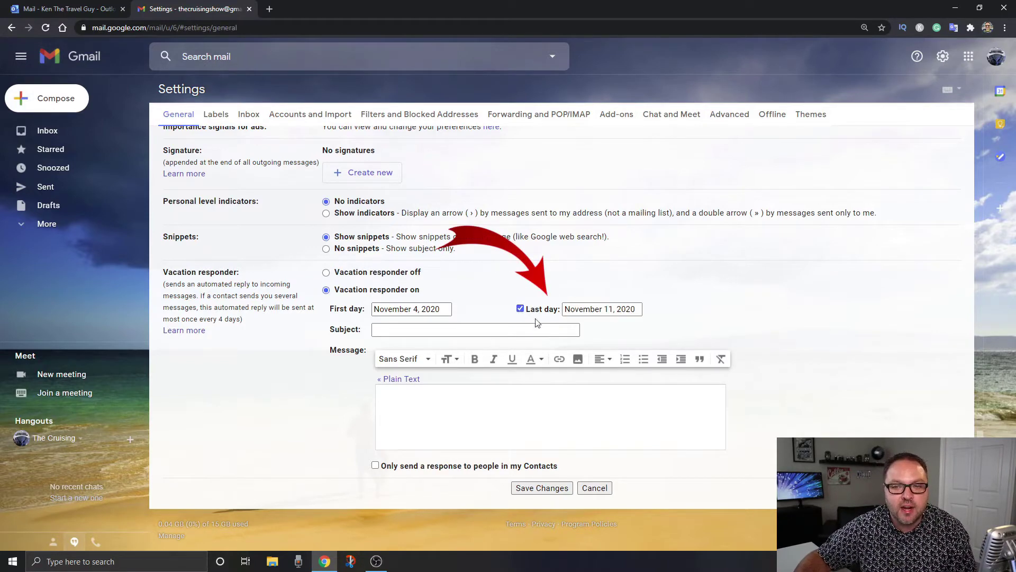
{"action": "left_click", "coordinate": [628, 311]}
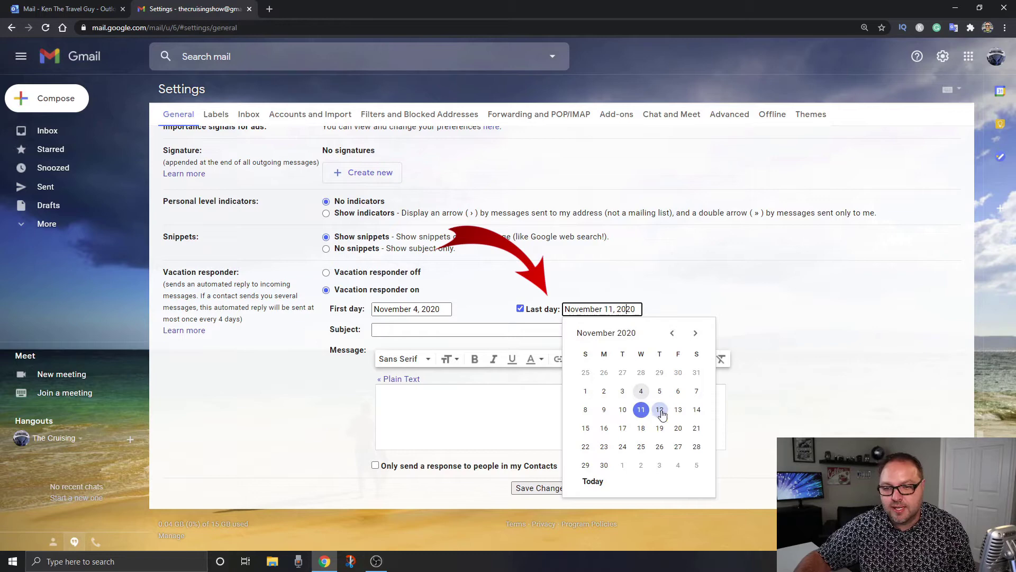
{"action": "left_click", "coordinate": [695, 393]}
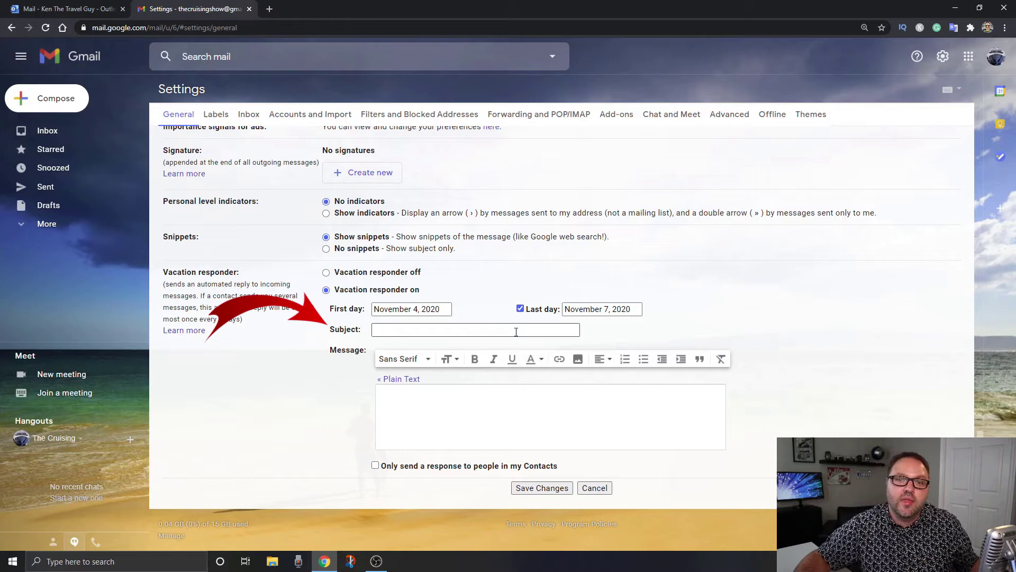
Fill in the auto-reply subject 'This is a test.' and the message 'I am away!'
{"action": "left_click", "coordinate": [461, 332]}
{"action": "type", "text": "T"}
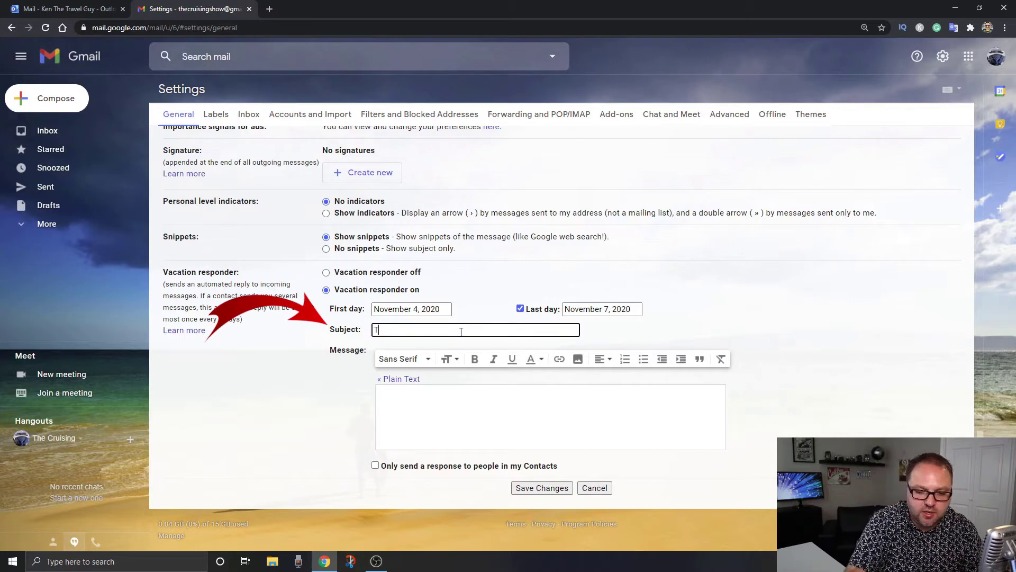
{"action": "type", "text": "his a"}
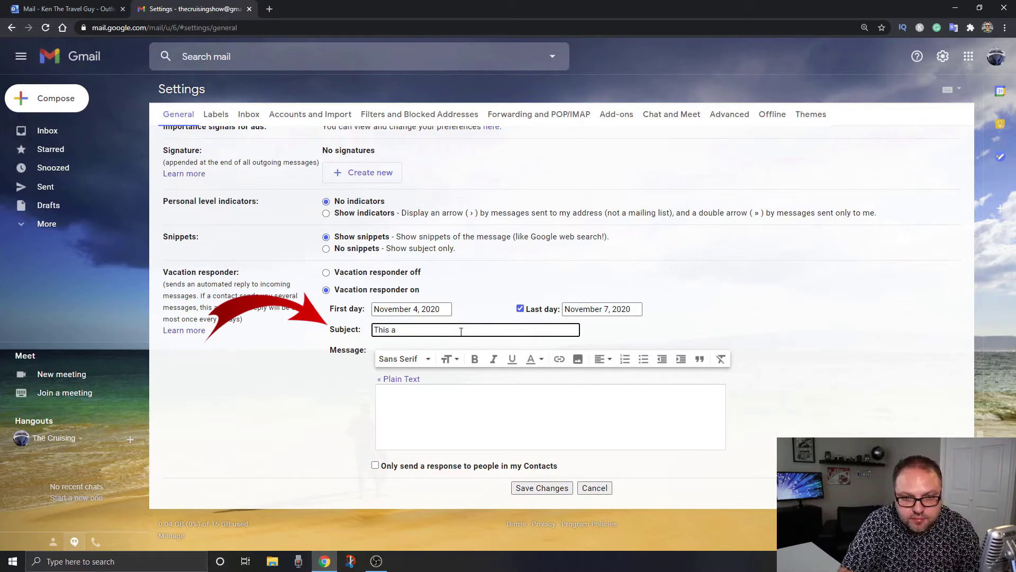
{"action": "key", "text": "BackSpace"}
{"action": "type", "text": "is a tes"}
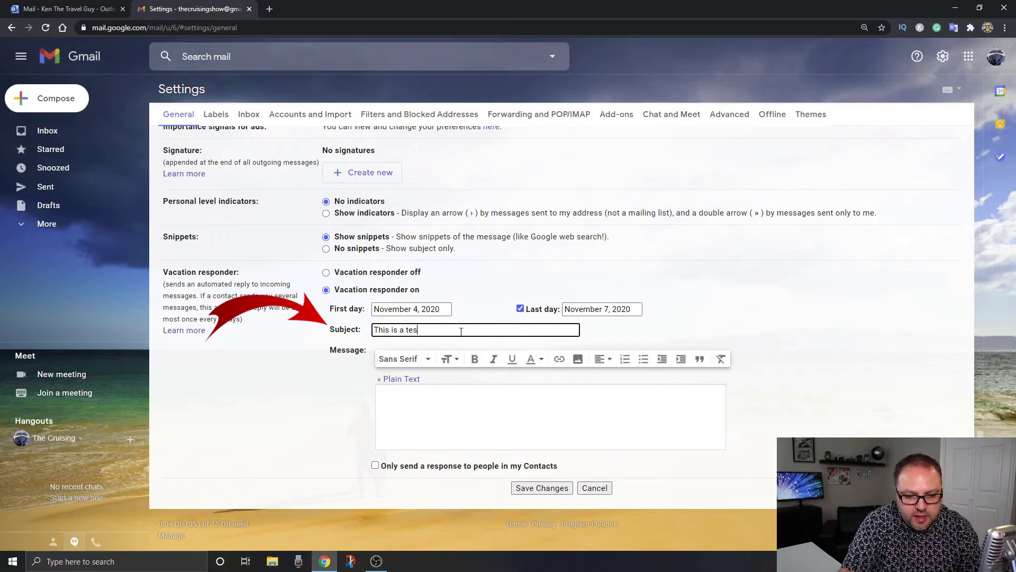
{"action": "type", "text": "t."}
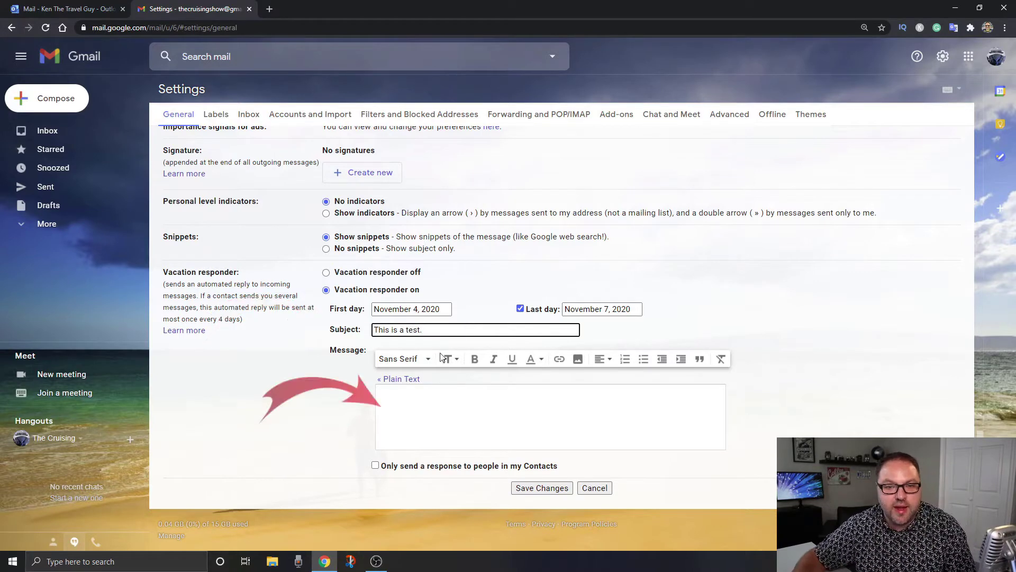
{"action": "left_click", "coordinate": [431, 396]}
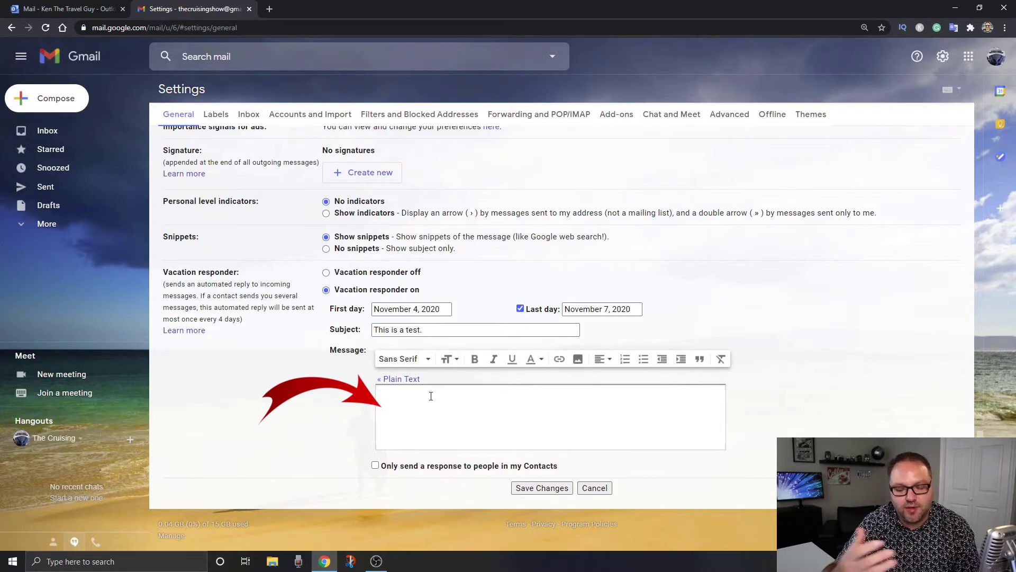
{"action": "type", "text": "I am away!"}
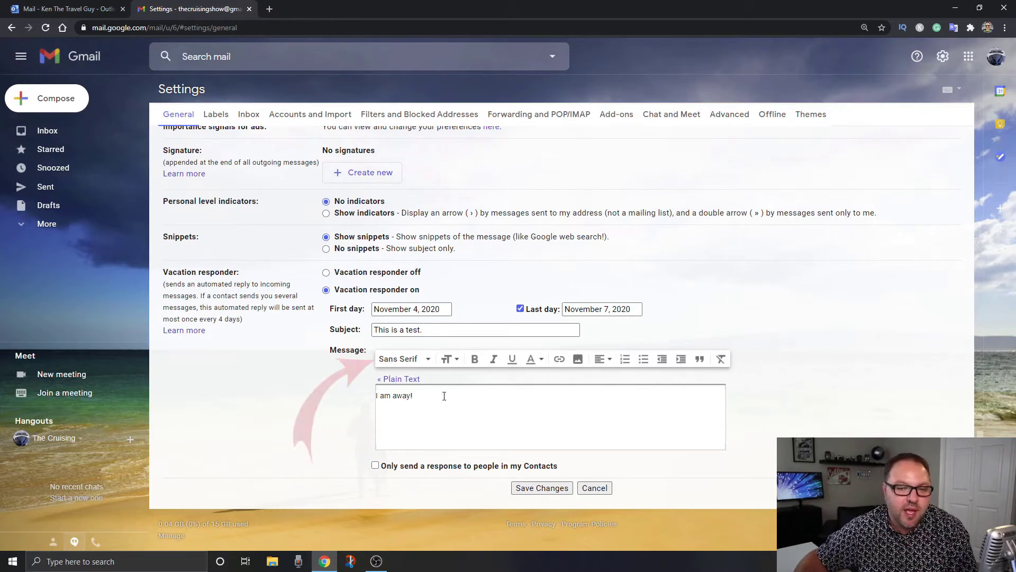
Format the 'I am away!' message text in Georgia font at Large size
{"action": "left_click_drag", "start_coordinate": [442, 396], "coordinate": [233, 412]}
{"action": "left_click", "coordinate": [425, 365]}
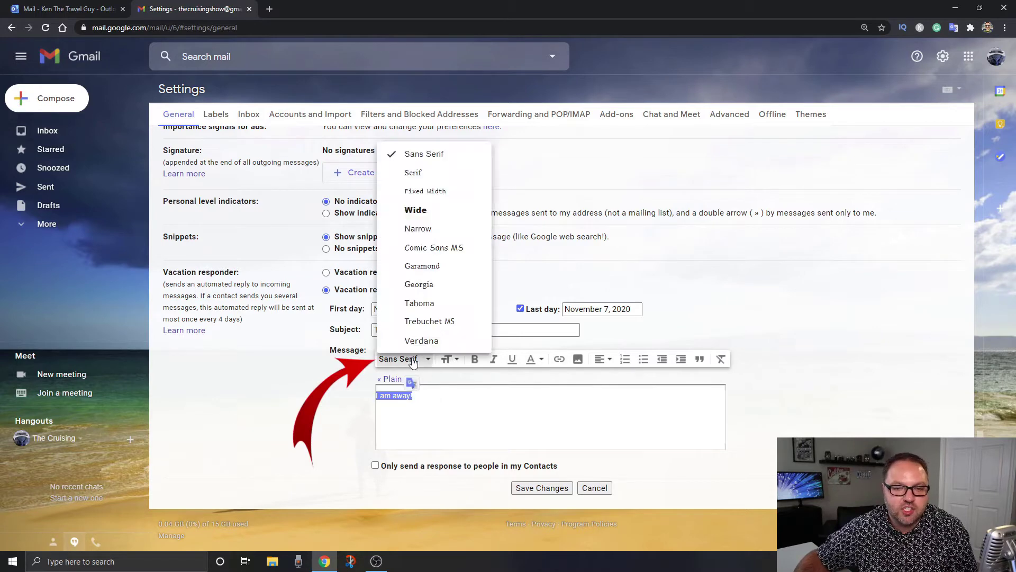
{"action": "left_click", "coordinate": [438, 283]}
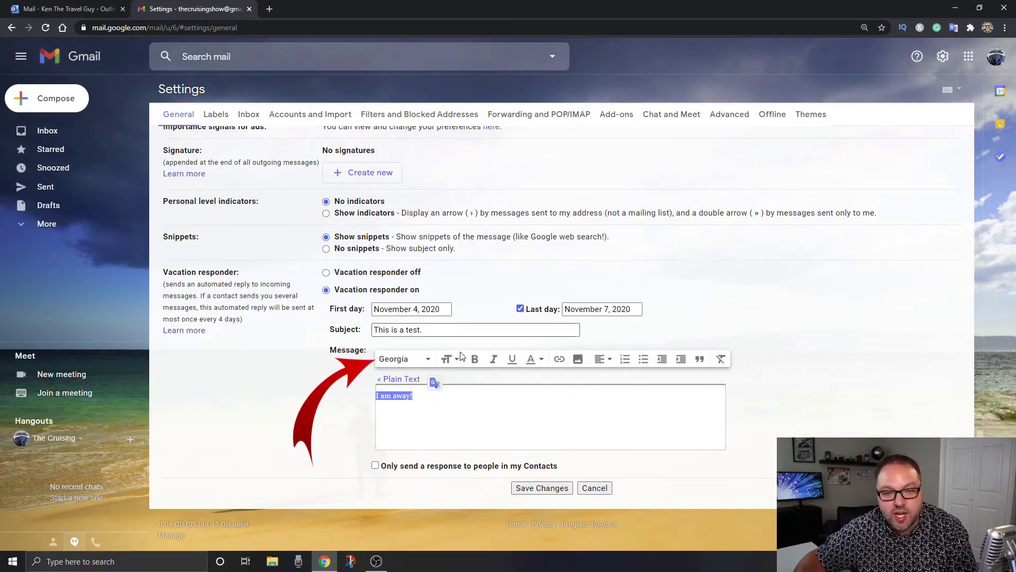
{"action": "left_click", "coordinate": [457, 369]}
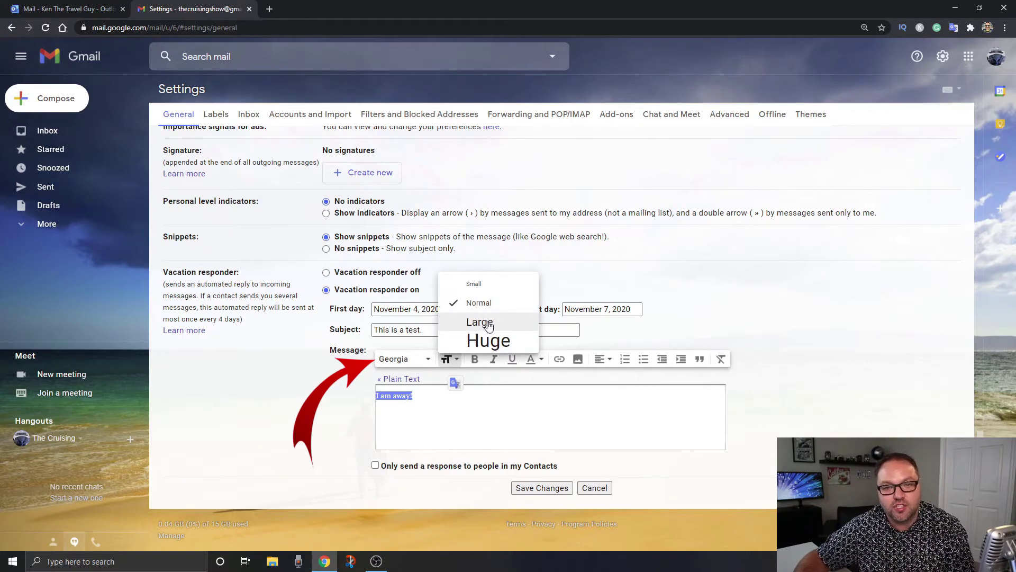
{"action": "left_click", "coordinate": [488, 323]}
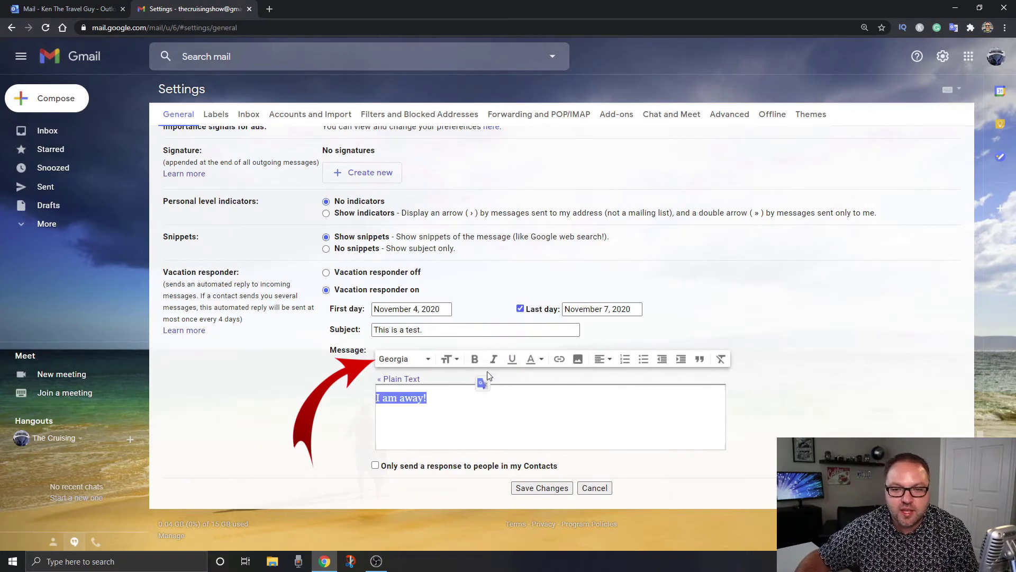
{"action": "left_click", "coordinate": [504, 388]}
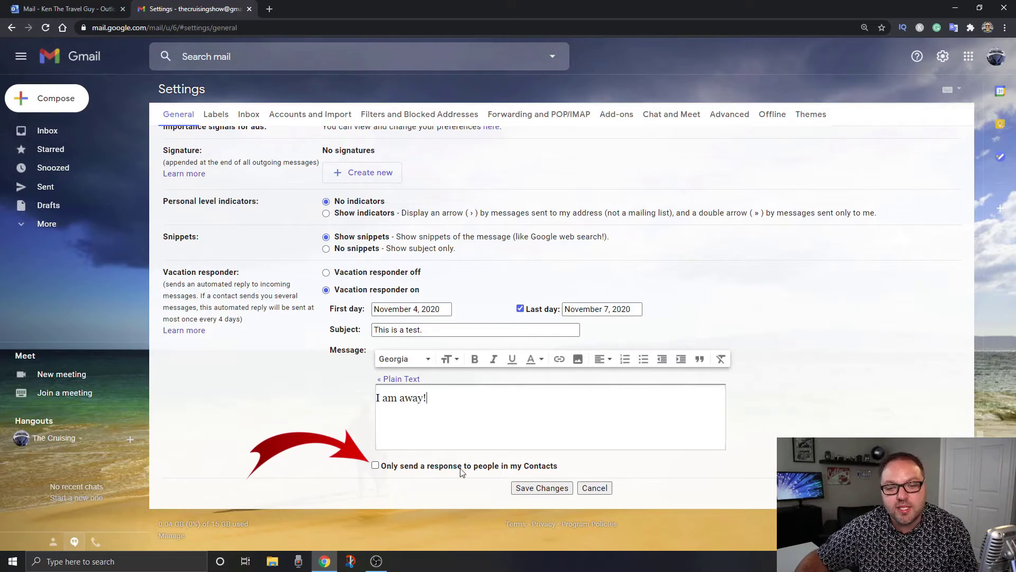
Leave auto-replies going to everyone, not only Contacts, and save the vacation responder
{"action": "left_click", "coordinate": [375, 465]}
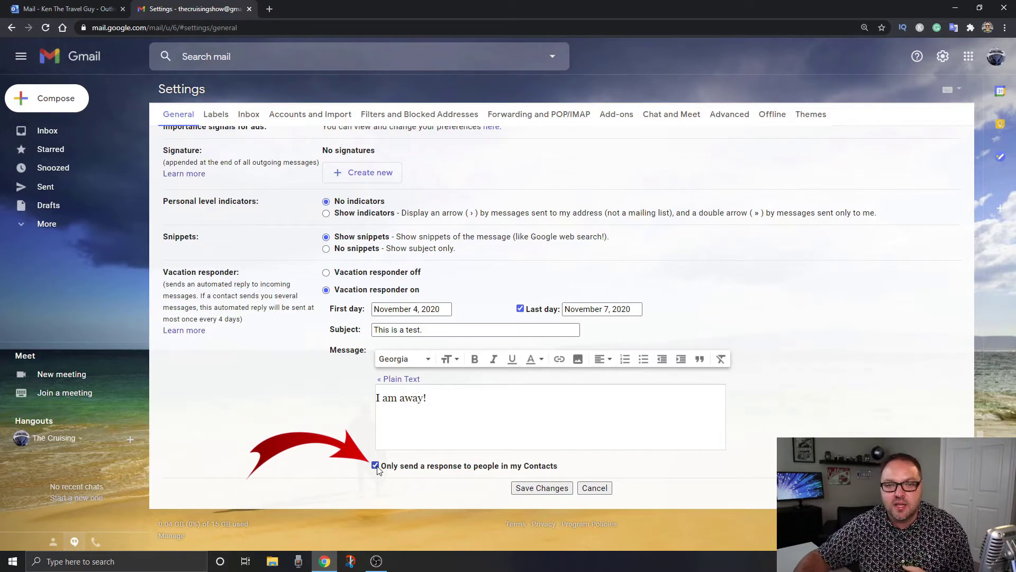
{"action": "left_click", "coordinate": [376, 466]}
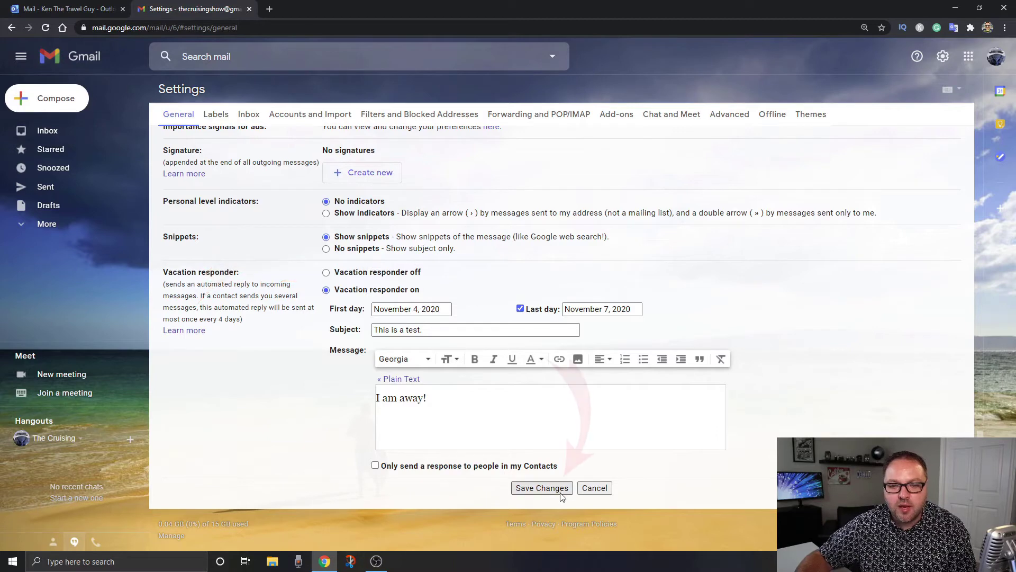
{"action": "left_click", "coordinate": [544, 488]}
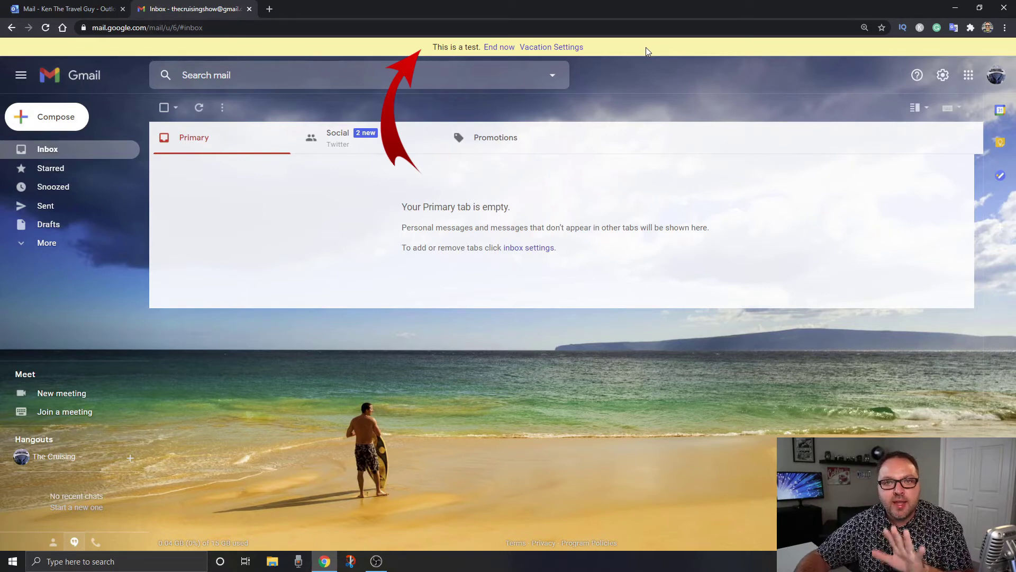
From Outlook, send a 'Hello' test email with a short introduction to the Gmail account, then return to Gmail
{"action": "left_click", "coordinate": [80, 9]}
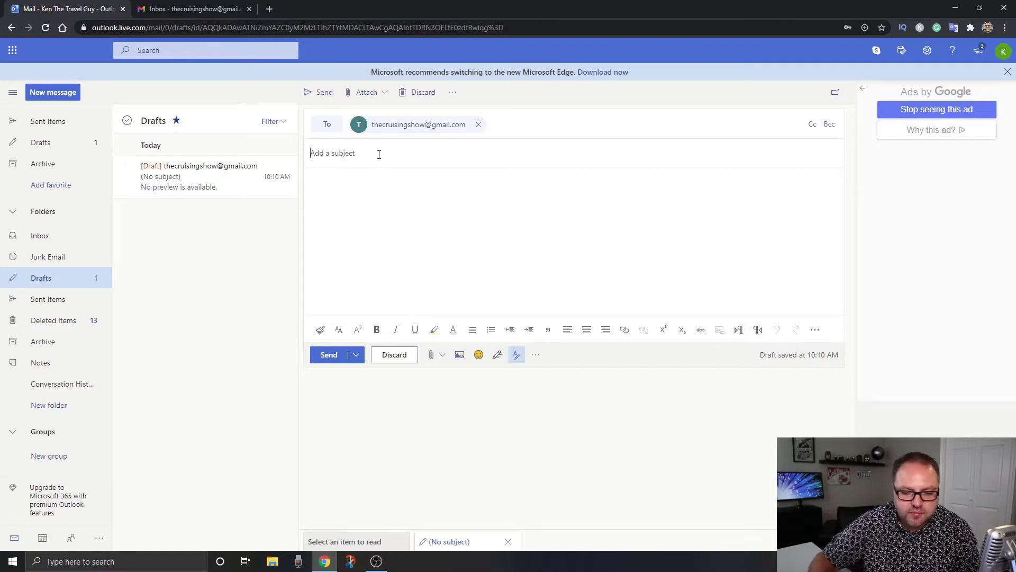
{"action": "type", "text": "Hello!"}
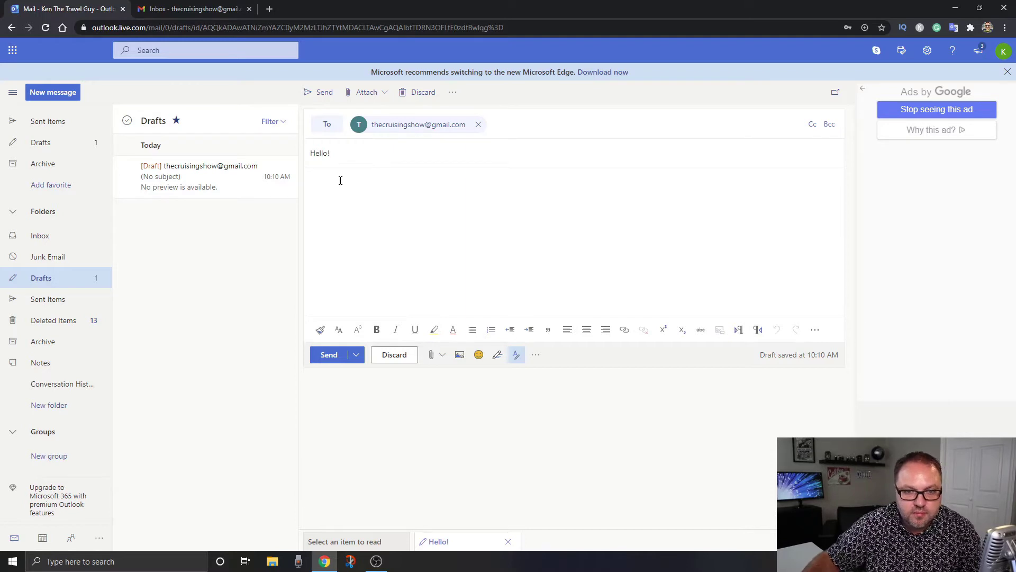
{"action": "left_click", "coordinate": [340, 181]}
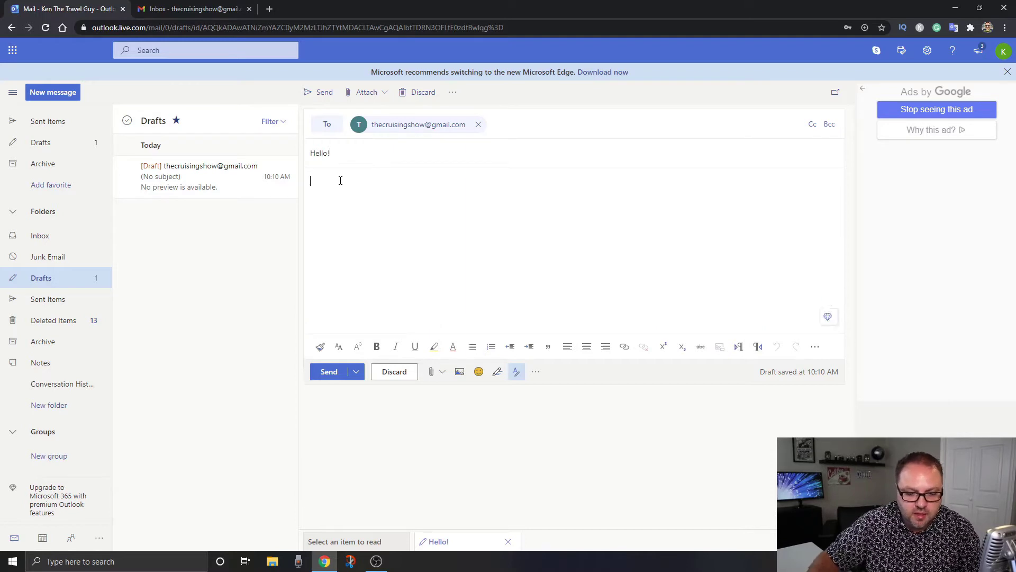
{"action": "type", "text": "This is Ken"}
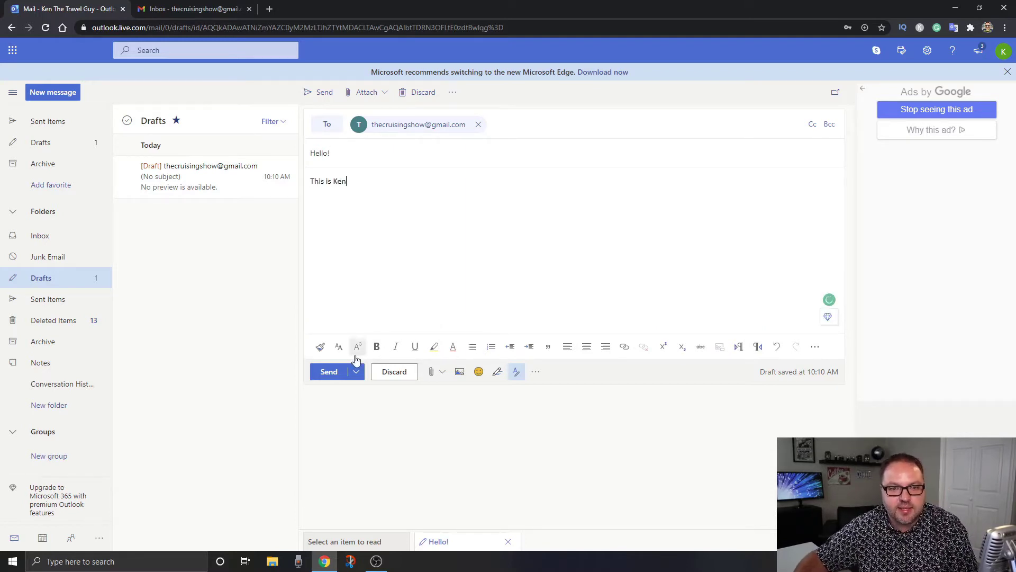
{"action": "left_click", "coordinate": [329, 372]}
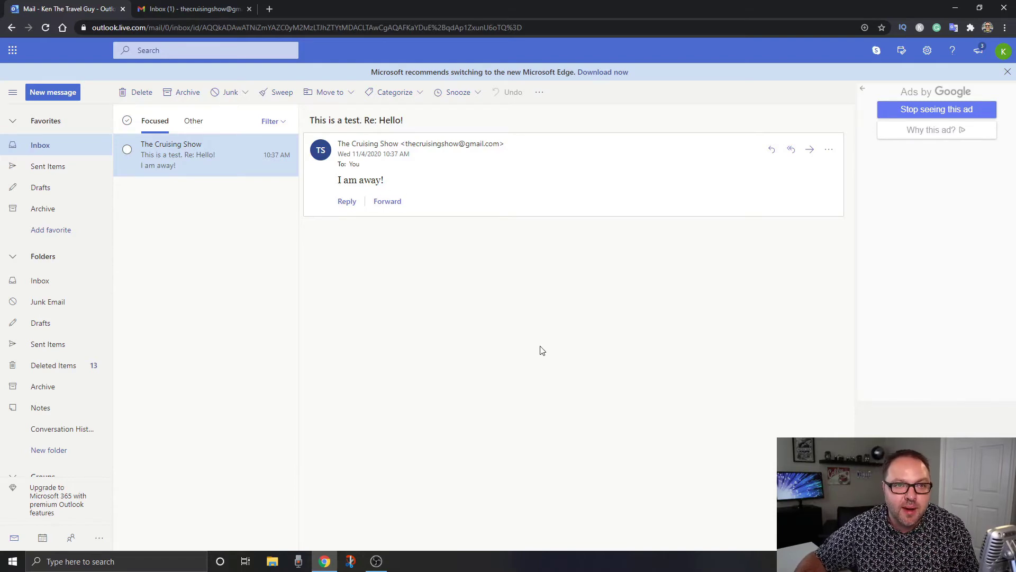
{"action": "left_click", "coordinate": [192, 6]}
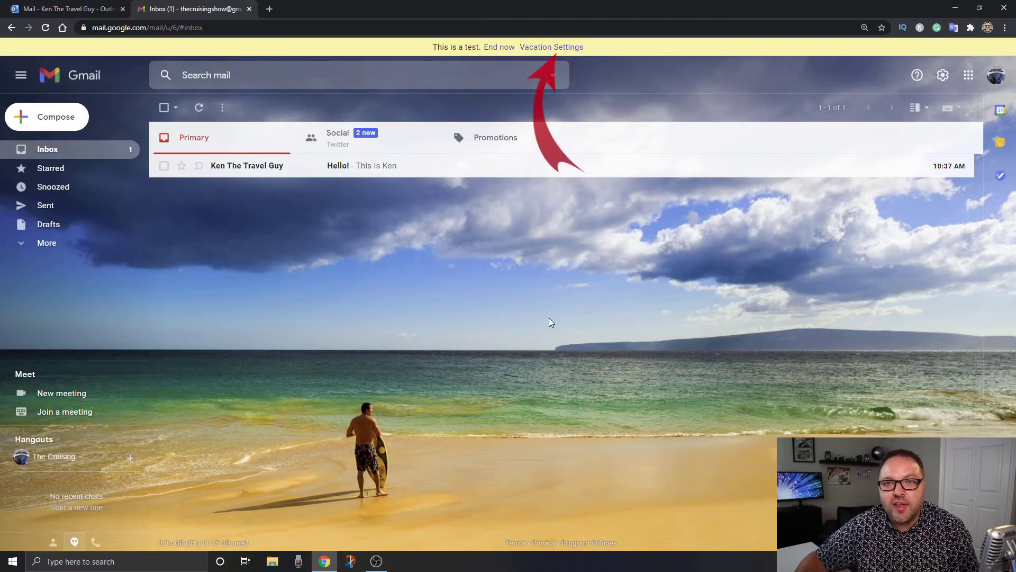
From the vacation banner's settings link, set the vacation responder to off and save
{"action": "left_click", "coordinate": [538, 51]}
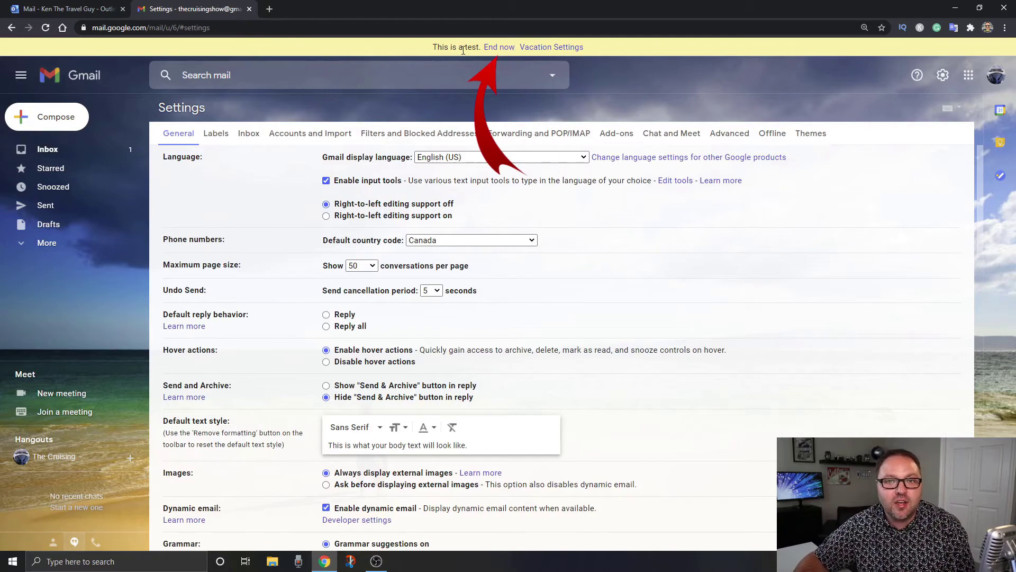
{"action": "scroll", "coordinate": [603, 255], "scroll_direction": "down", "scroll_amount": 17}
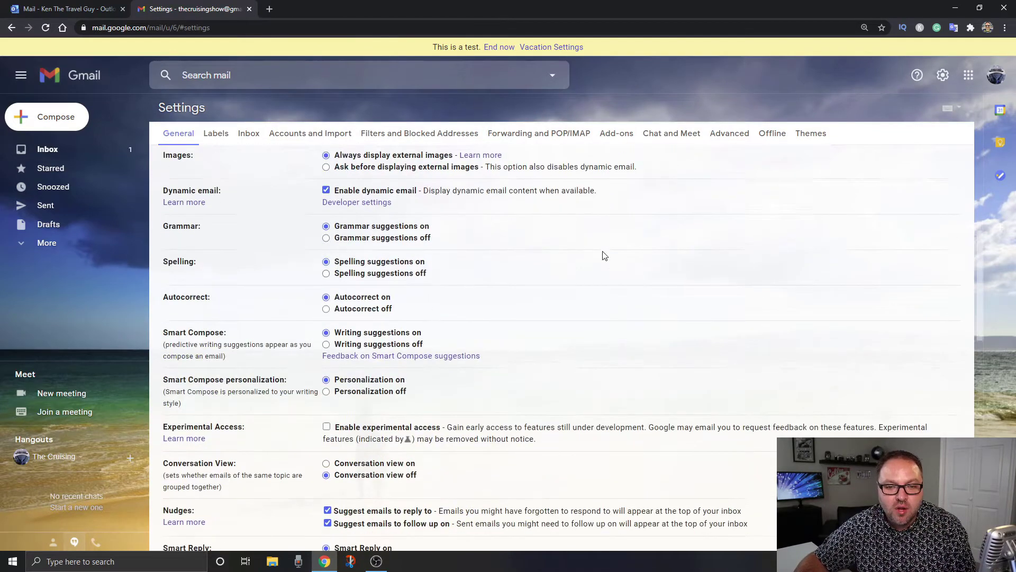
{"action": "scroll", "coordinate": [611, 262], "scroll_direction": "down", "scroll_amount": 3}
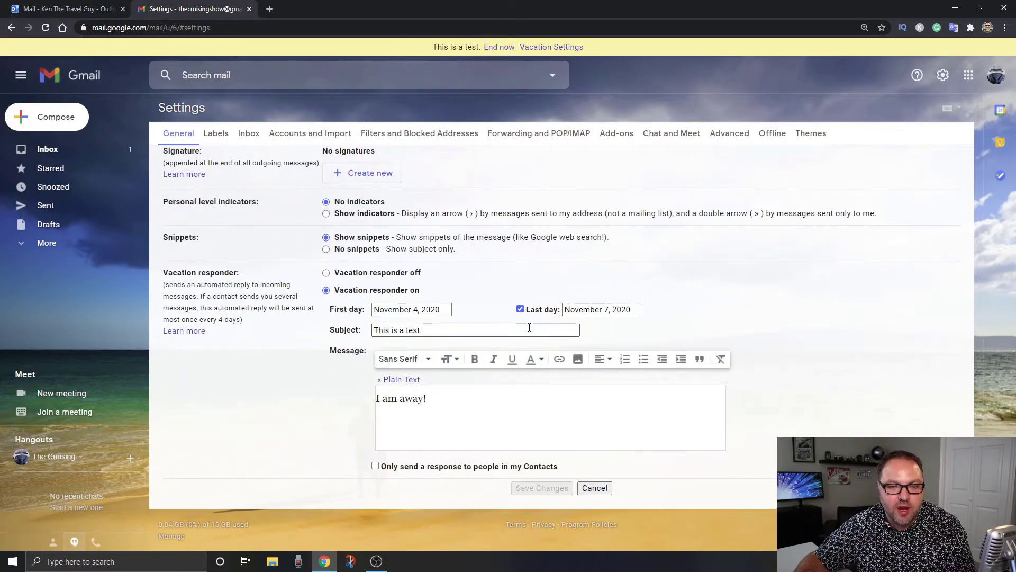
{"action": "left_click", "coordinate": [326, 274]}
{"action": "left_click", "coordinate": [563, 489]}
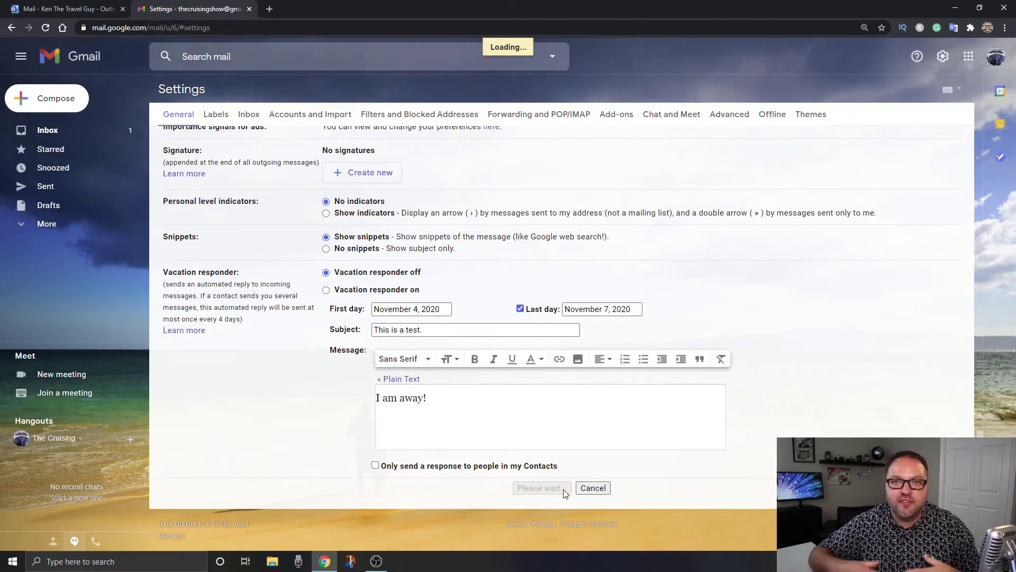